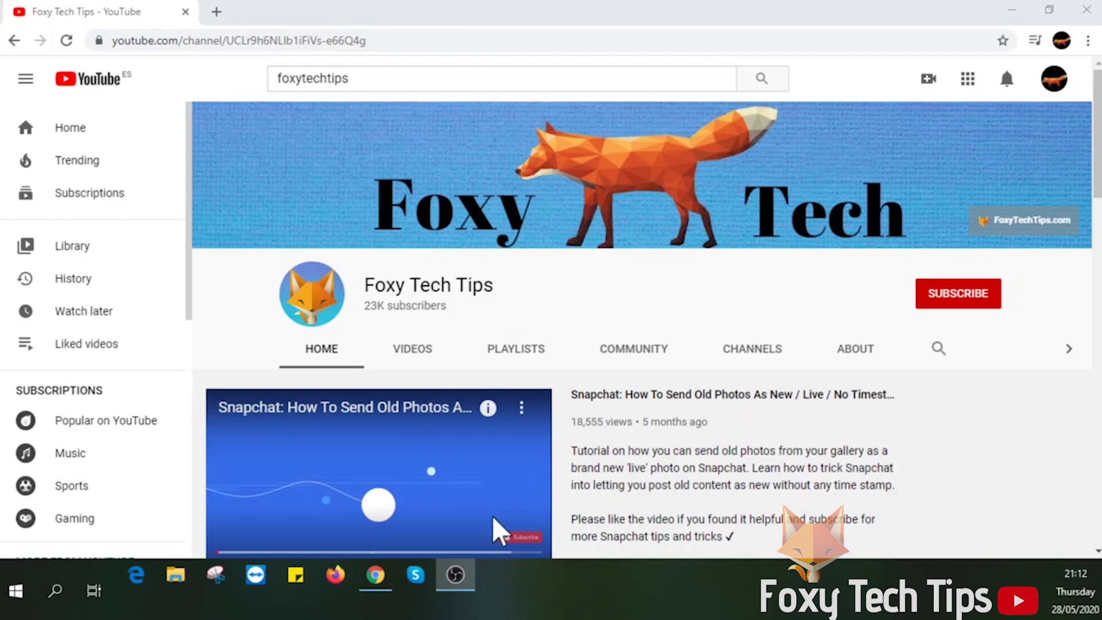
Launch Skype and go to Settings > Account & Profile > Close your account.
{"action": "left_click", "coordinate": [408, 580]}
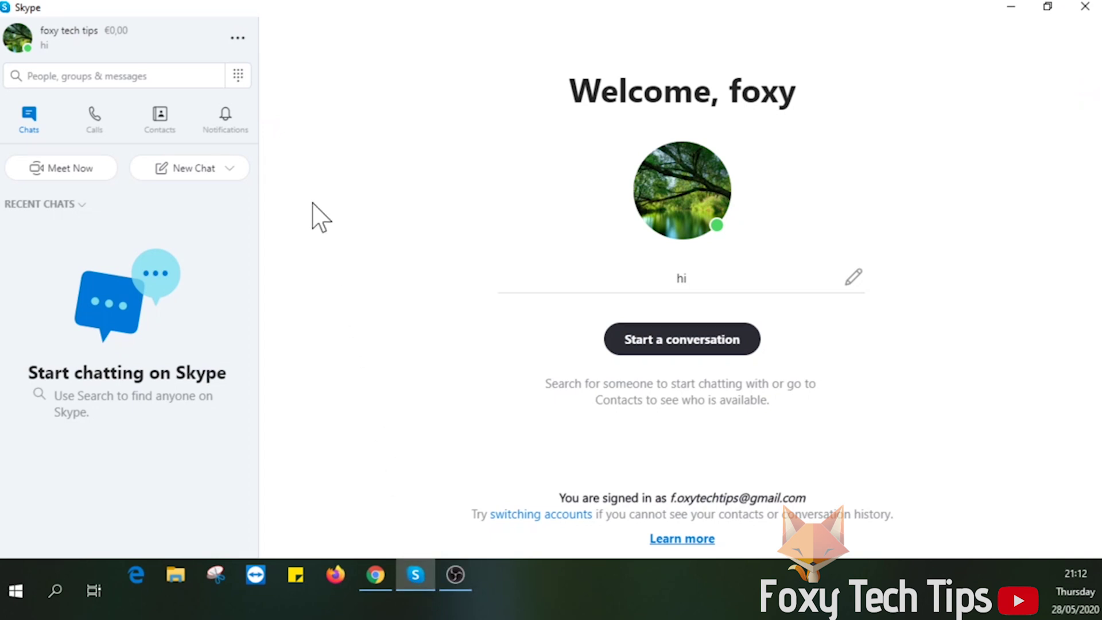
{"action": "left_click", "coordinate": [238, 39]}
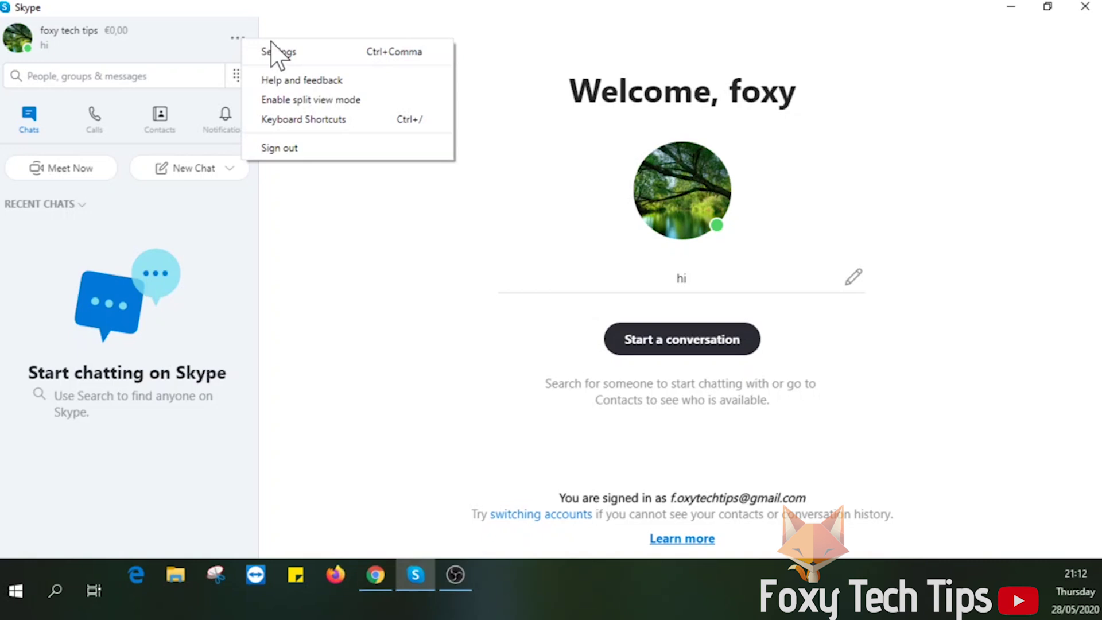
{"action": "left_click", "coordinate": [313, 55]}
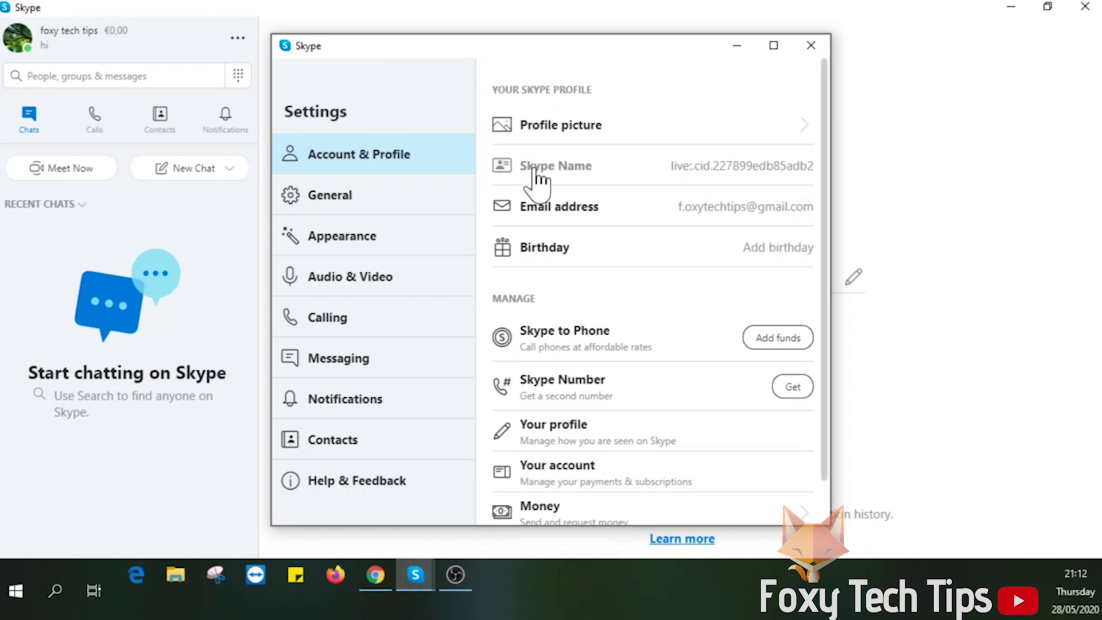
{"action": "scroll", "coordinate": [627, 241], "scroll_direction": "down", "scroll_amount": 2}
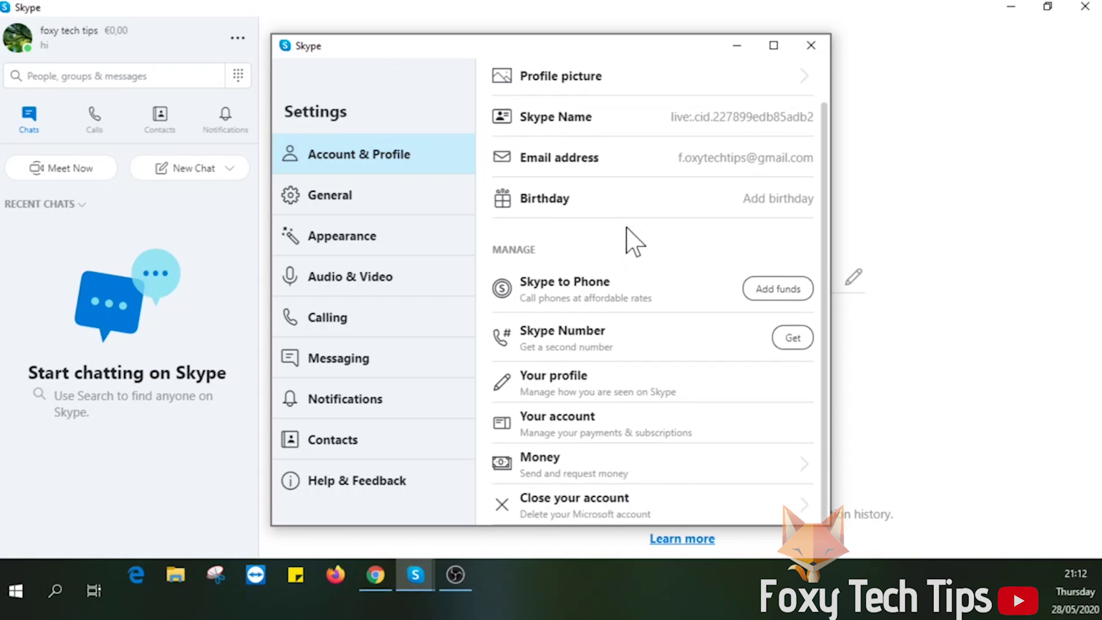
{"action": "left_click", "coordinate": [599, 513]}
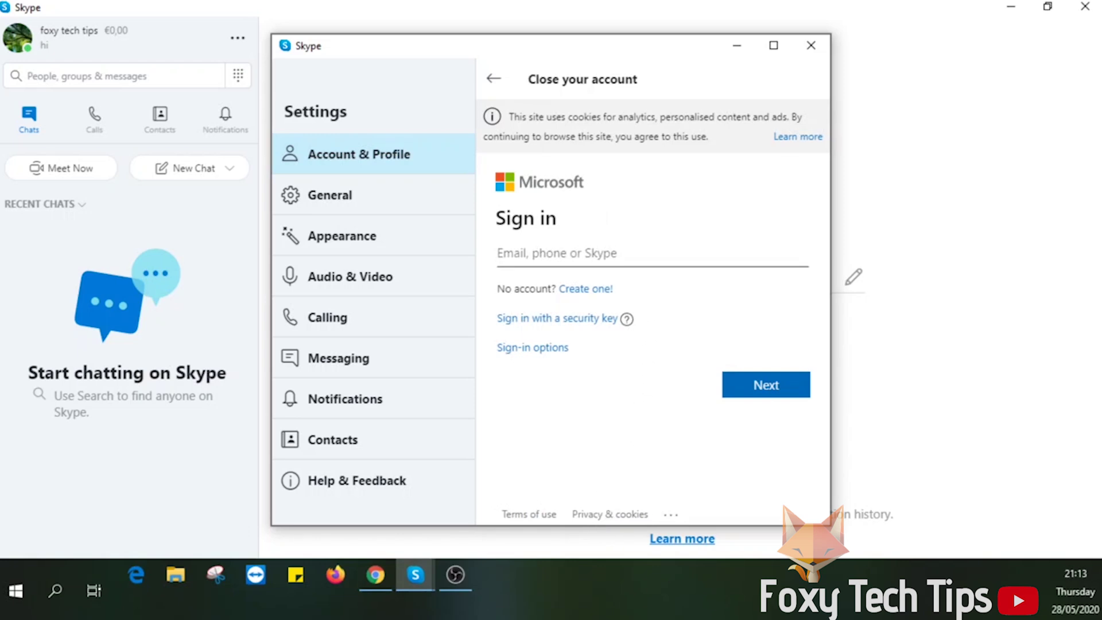
Sign in with the account e-mail and password, request the code by e-mail, and switch to Chrome.
{"action": "left_click", "coordinate": [660, 253]}
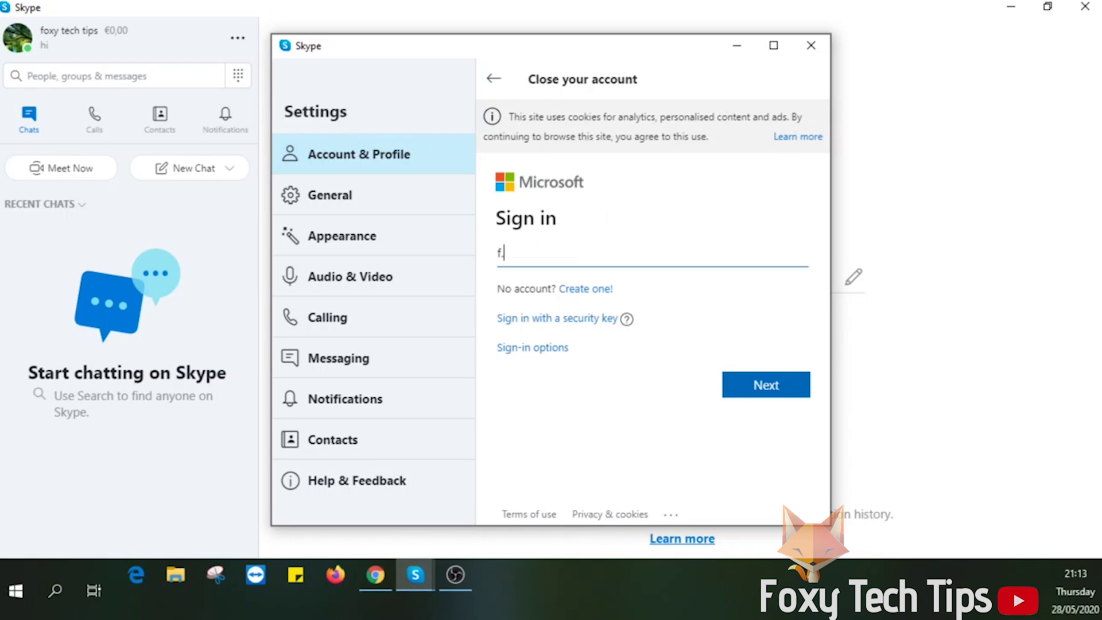
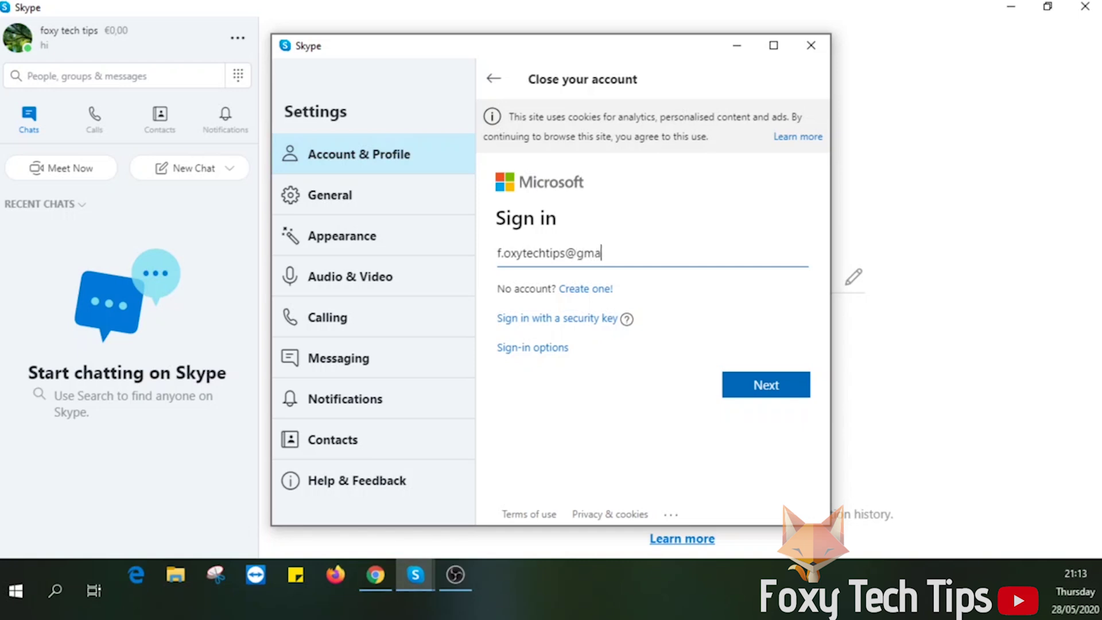
{"action": "left_click", "coordinate": [755, 387]}
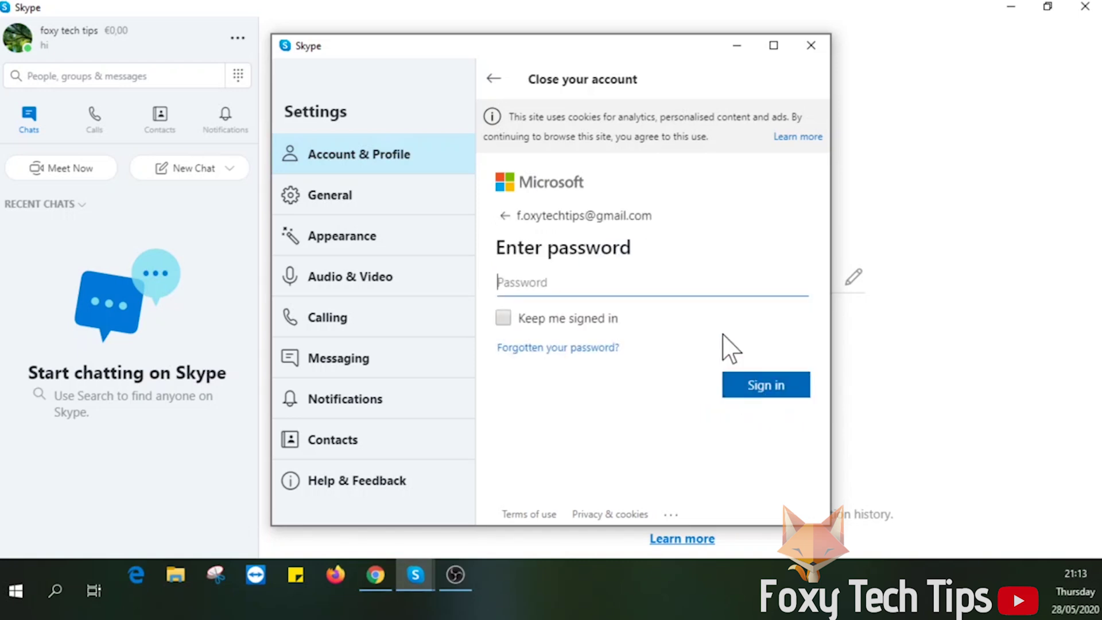
{"action": "type", "text": "************"}
{"action": "left_click", "coordinate": [765, 395]}
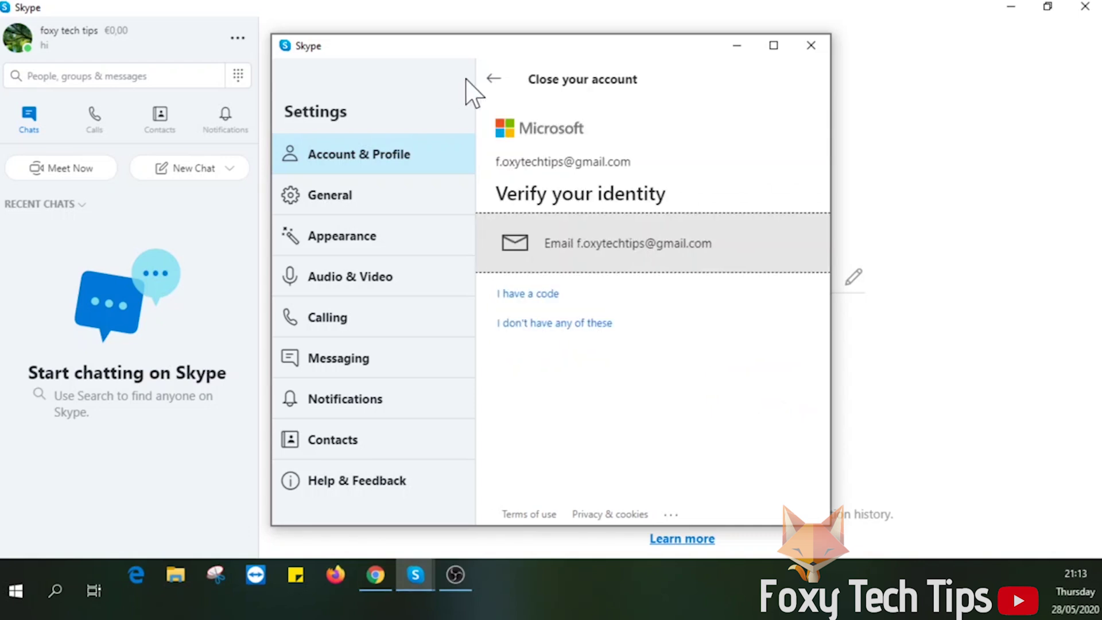
{"action": "left_click", "coordinate": [599, 252]}
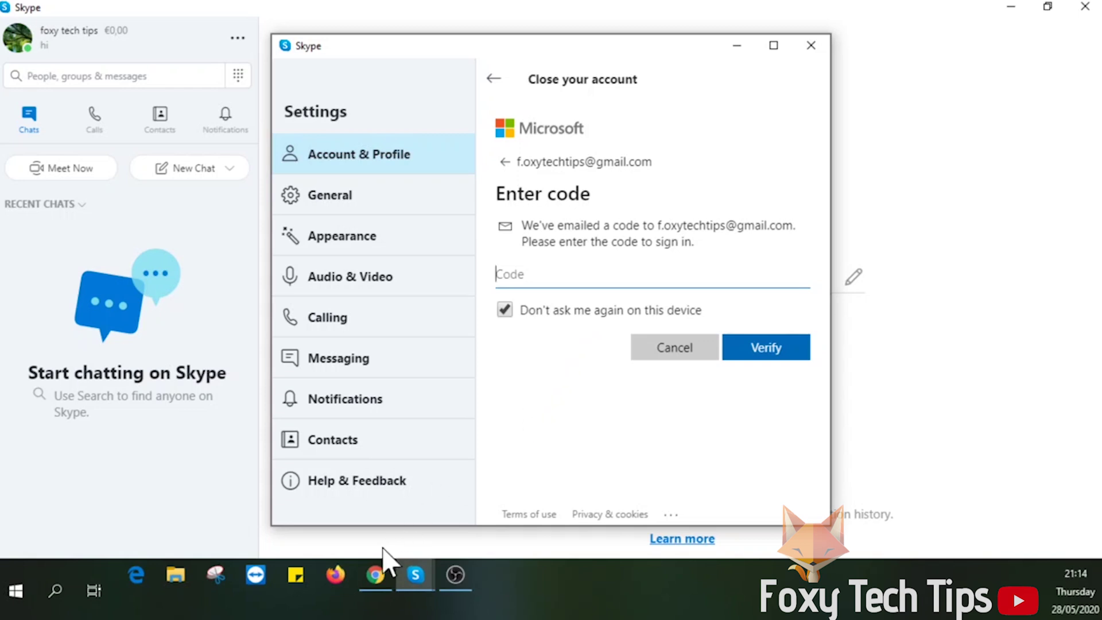
{"action": "left_click", "coordinate": [374, 574]}
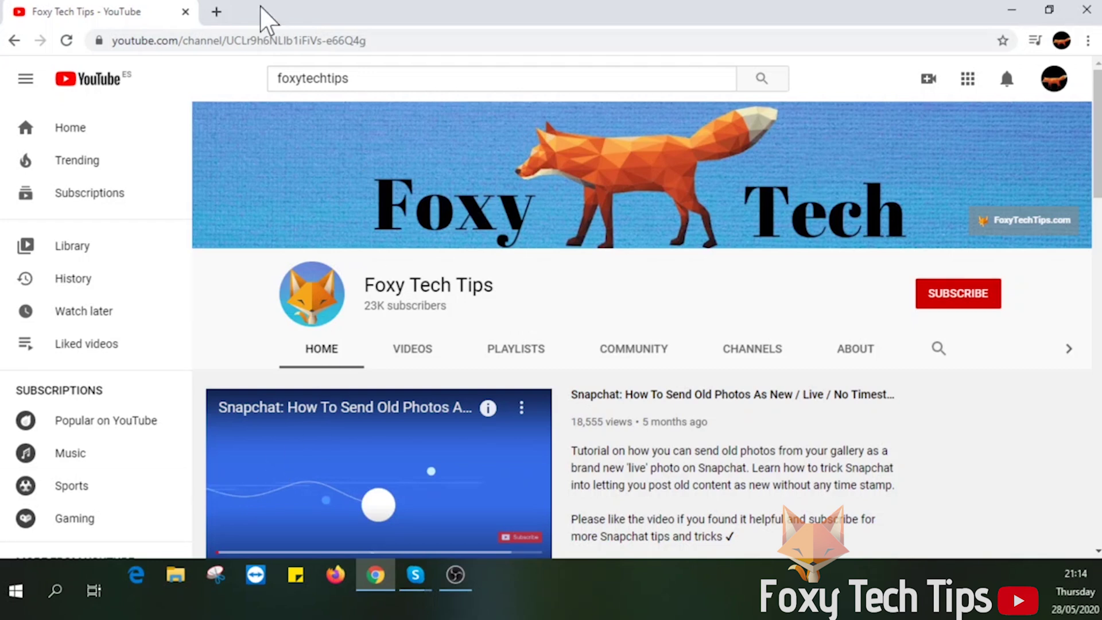
Load Gmail in a new tab and select the code in the Microsoft security code e-mail.
{"action": "left_click", "coordinate": [217, 12]}
{"action": "type", "text": "gmail.com"}
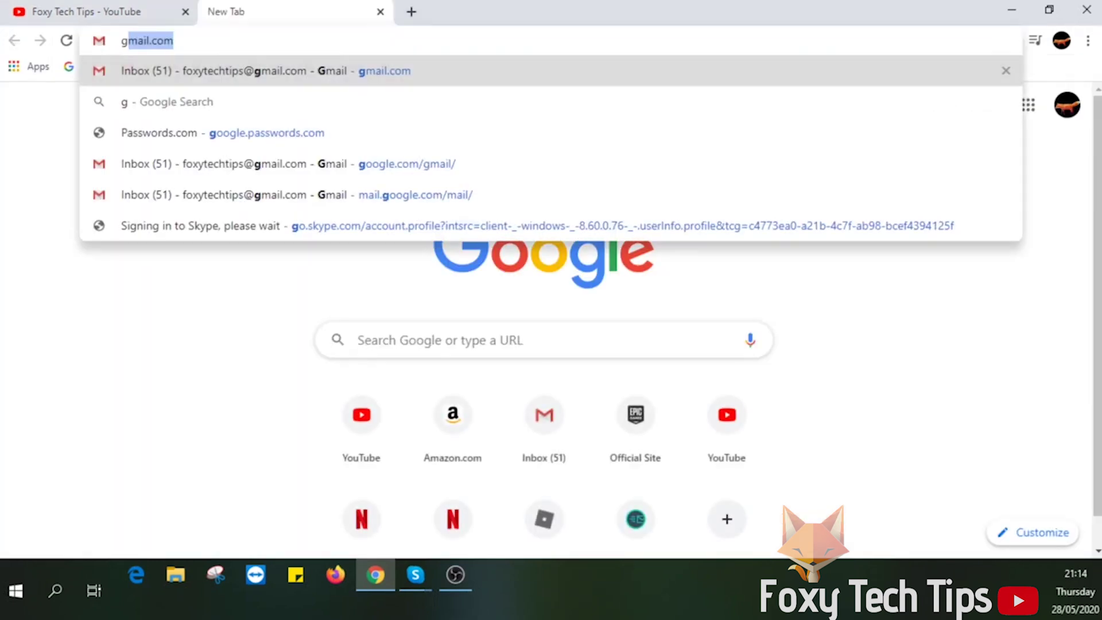
{"action": "key", "text": "Return"}
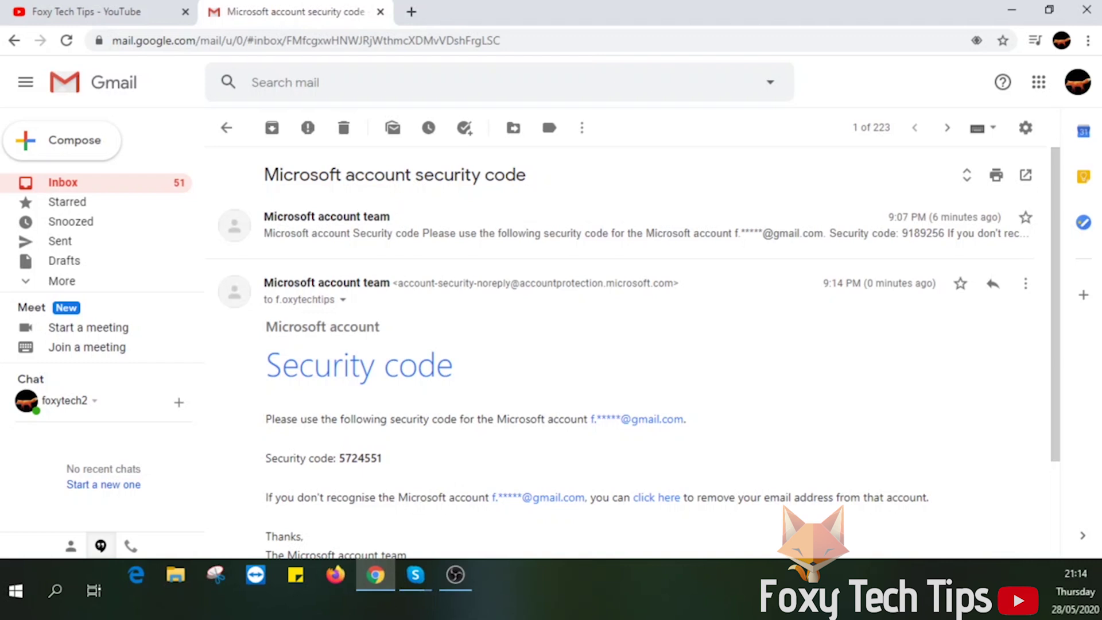
{"action": "double_click", "coordinate": [360, 458]}
{"action": "key", "text": "ctrl+c"}
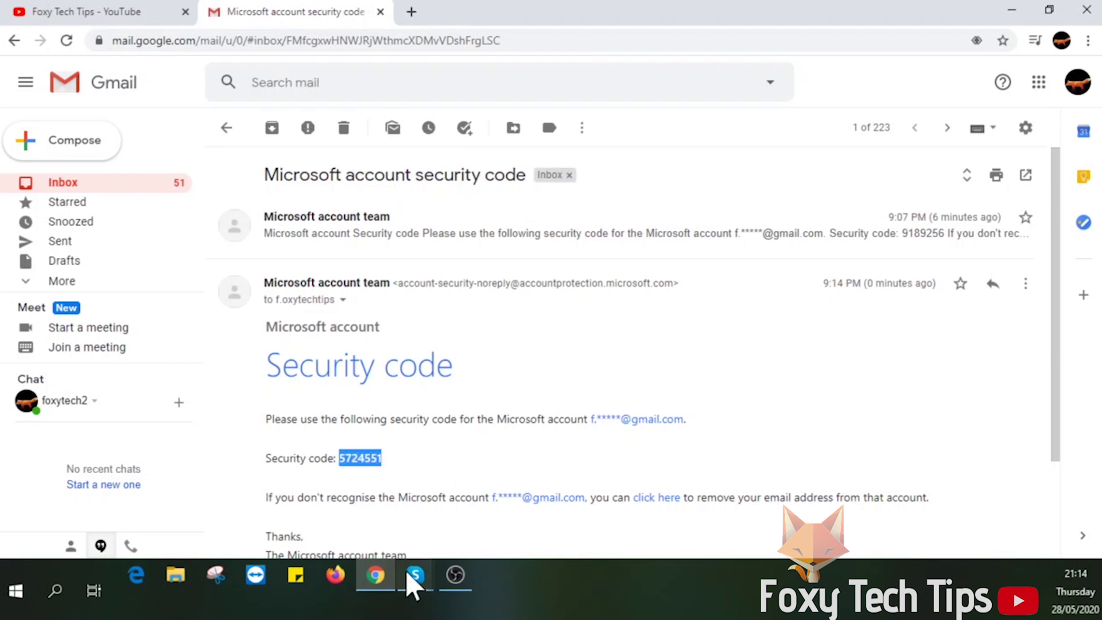
Paste the copied security code into Skype's Enter code prompt and submit it.
{"action": "mouse_move", "coordinate": [414, 574]}
{"action": "left_click", "coordinate": [497, 521]}
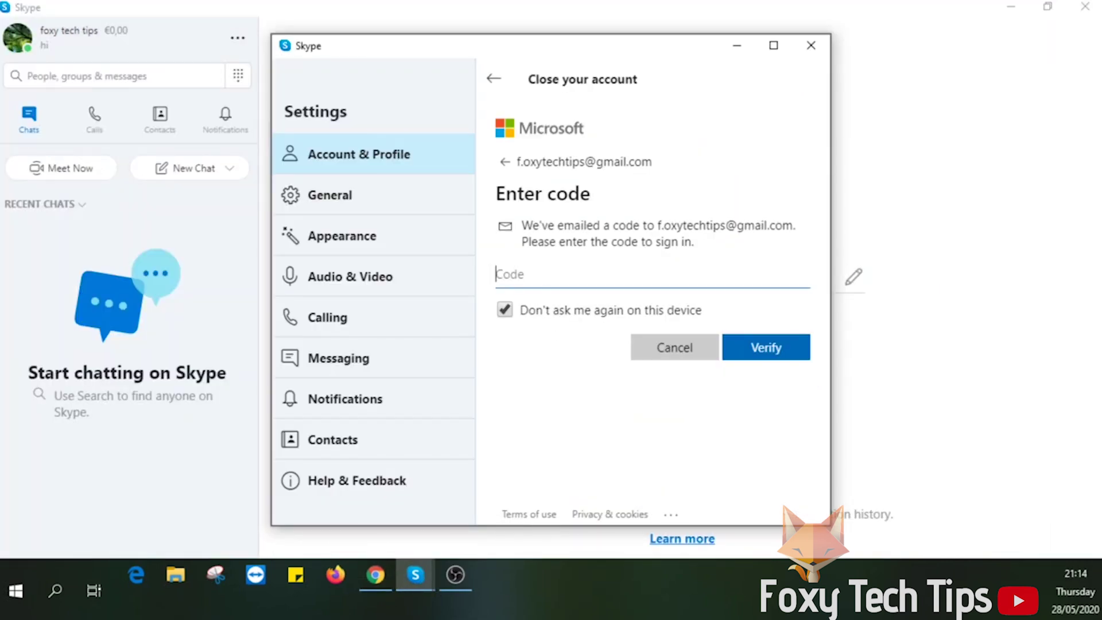
{"action": "key", "text": "ctrl+v"}
{"action": "left_click", "coordinate": [770, 367]}
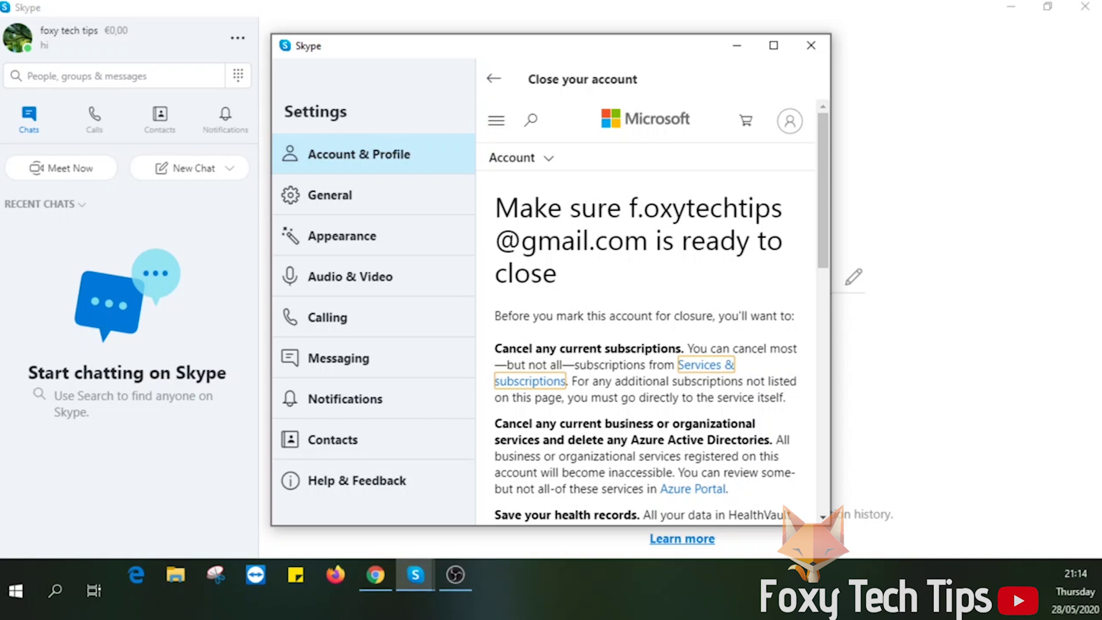
Scroll through the account-readiness notes on pre-closure steps and the 60-day reopening window.
{"action": "scroll", "coordinate": [649, 316], "scroll_direction": "down", "scroll_amount": 5}
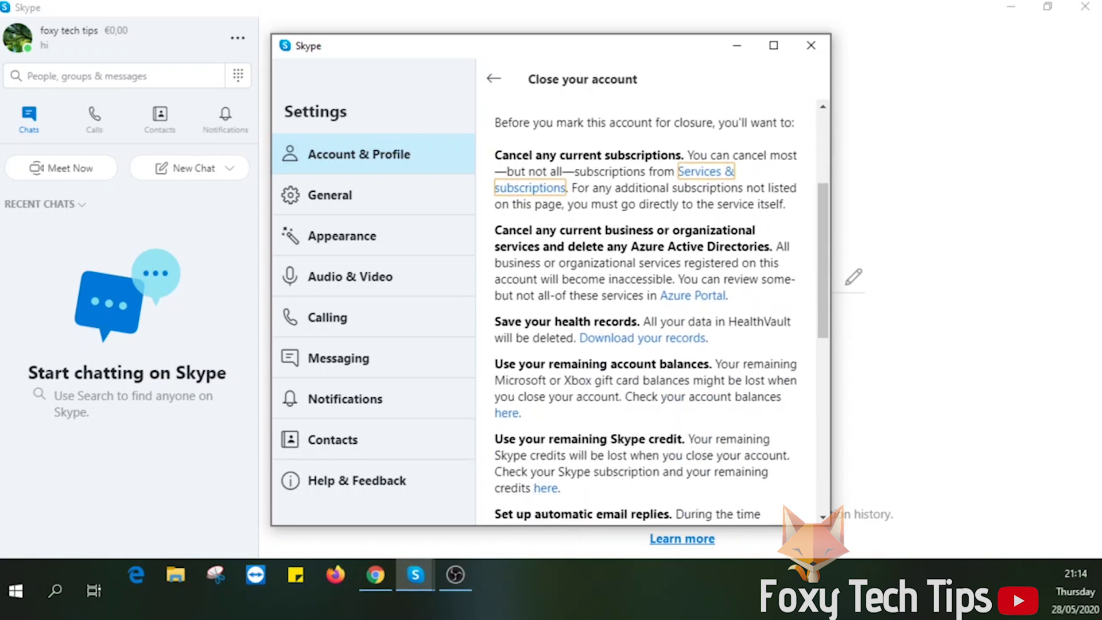
{"action": "scroll", "coordinate": [648, 313], "scroll_direction": "down", "scroll_amount": 5}
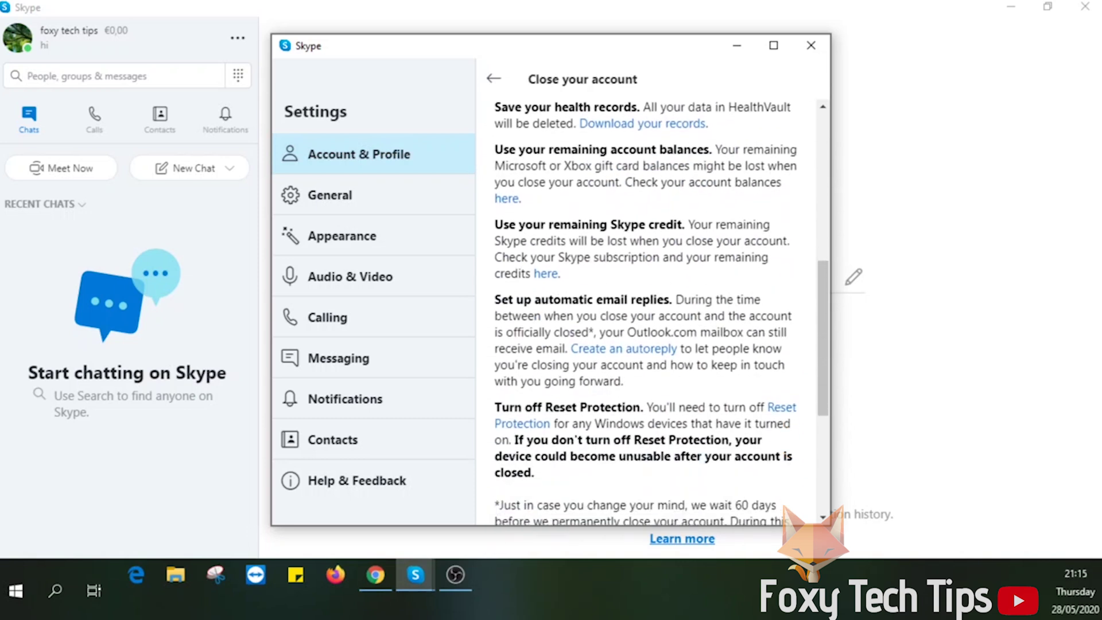
{"action": "scroll", "coordinate": [643, 396], "scroll_direction": "down", "scroll_amount": 2}
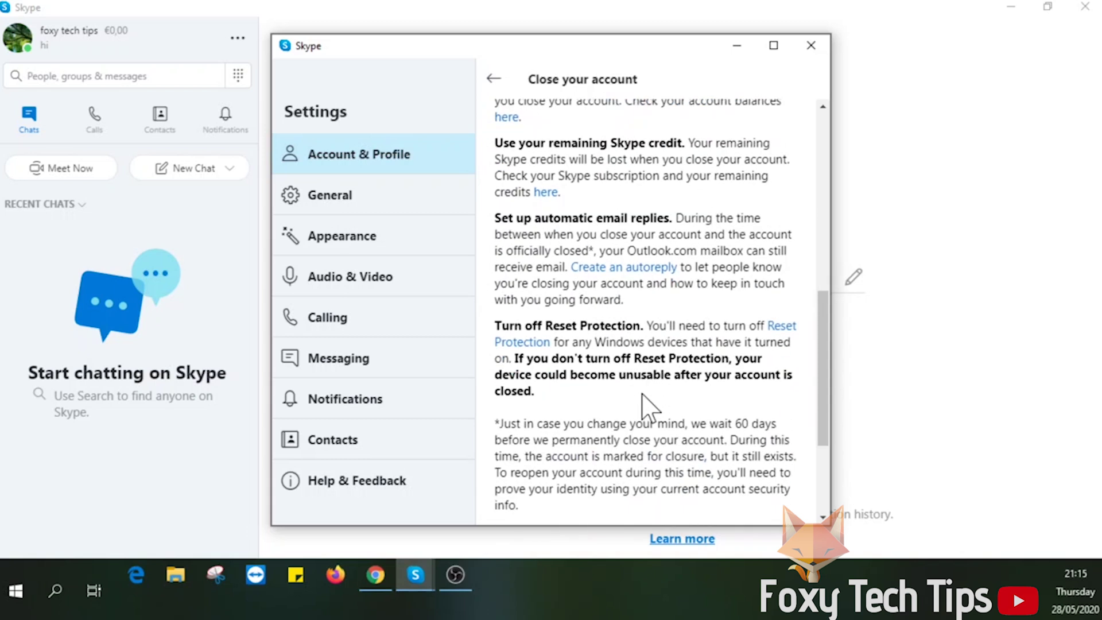
{"action": "scroll", "coordinate": [643, 396], "scroll_direction": "down", "scroll_amount": 2}
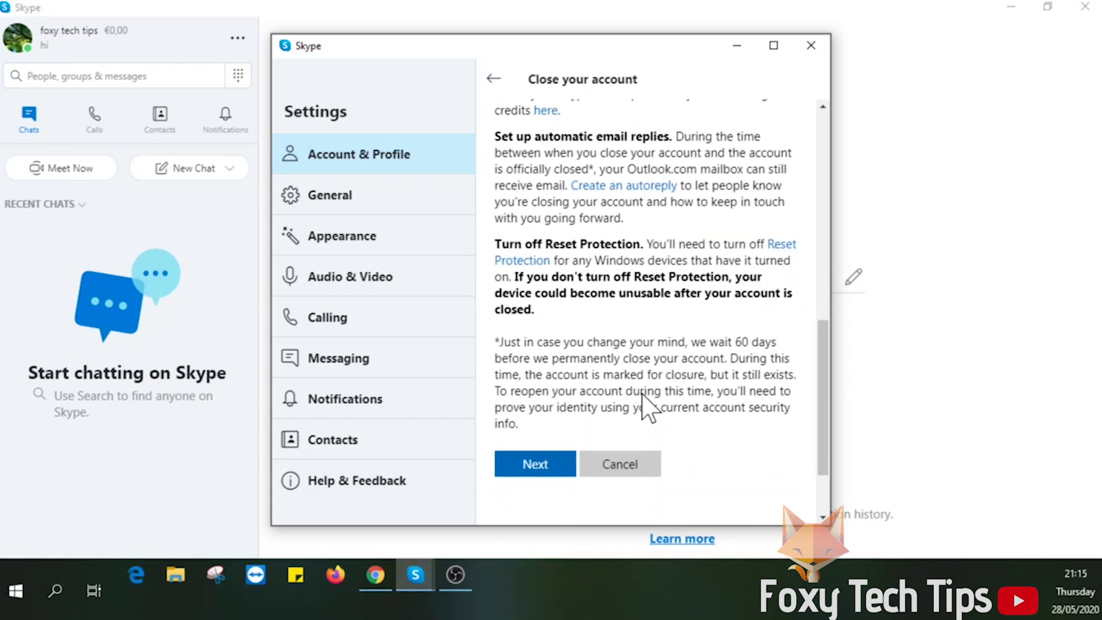
{"action": "scroll", "coordinate": [642, 396], "scroll_direction": "down", "scroll_amount": 2}
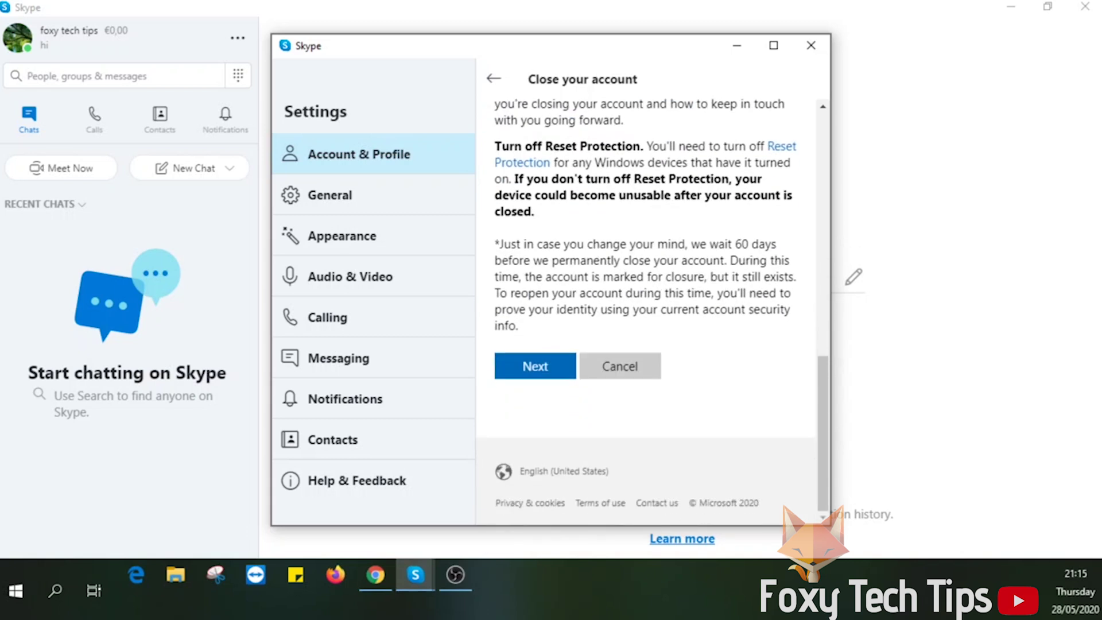
Continue, then acknowledge losing personal data, Skype/Office 365 subscriptions, and Outlook.com/Hotmail/OneDrive.
{"action": "left_click", "coordinate": [552, 373]}
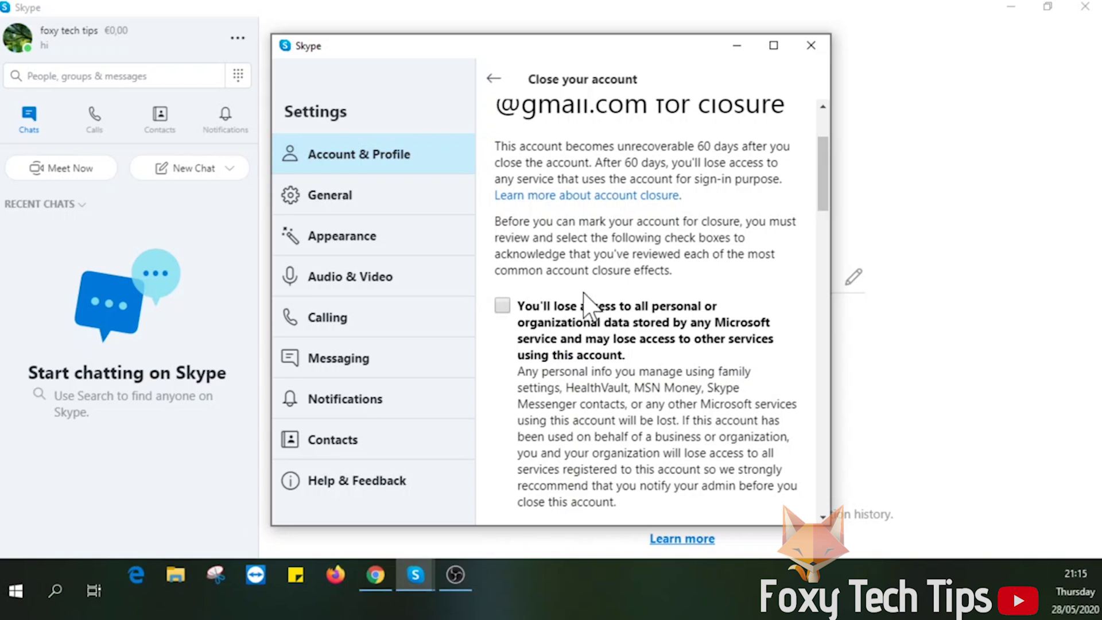
{"action": "left_click", "coordinate": [501, 306]}
{"action": "scroll", "coordinate": [499, 344], "scroll_direction": "down", "scroll_amount": 2}
{"action": "scroll", "coordinate": [499, 344], "scroll_direction": "down", "scroll_amount": 3}
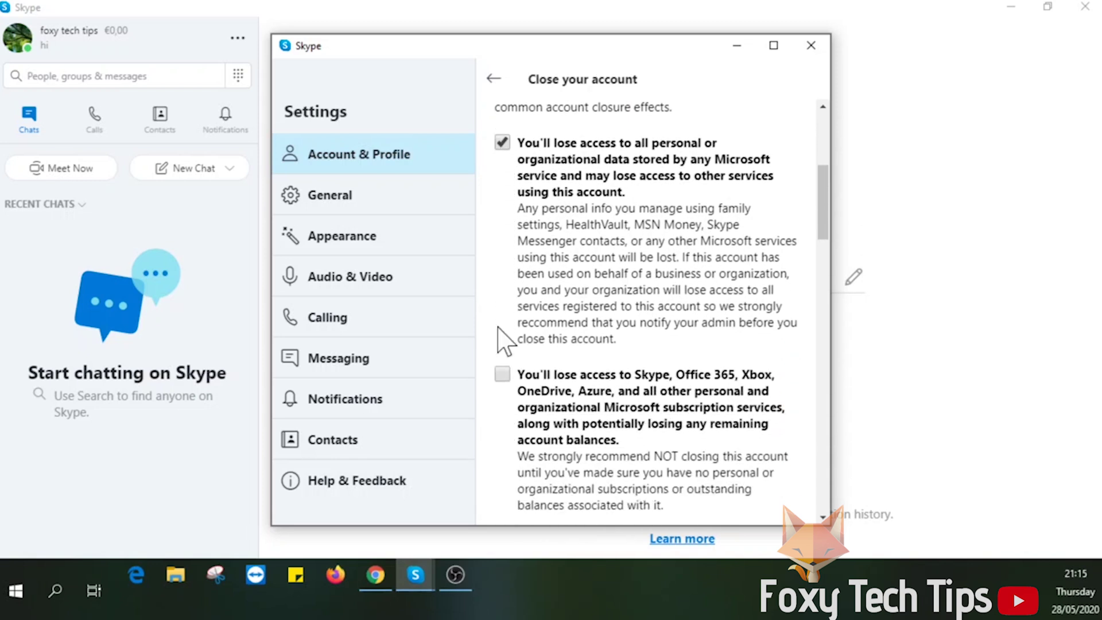
{"action": "scroll", "coordinate": [505, 342], "scroll_direction": "down", "scroll_amount": 2}
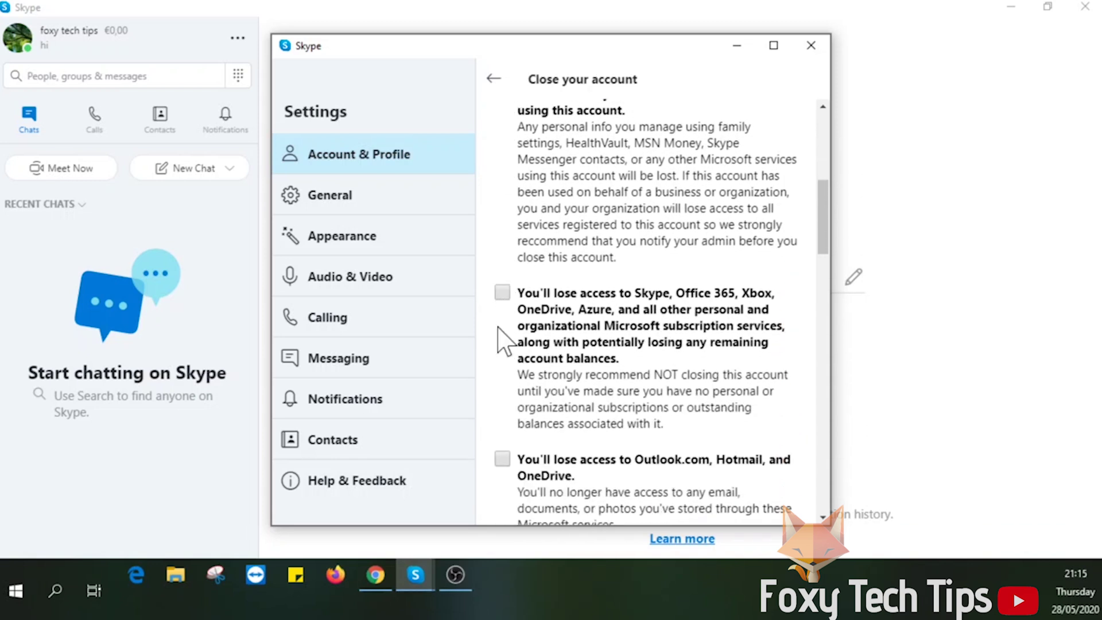
{"action": "left_click", "coordinate": [503, 294]}
{"action": "scroll", "coordinate": [503, 296], "scroll_direction": "down", "scroll_amount": 4}
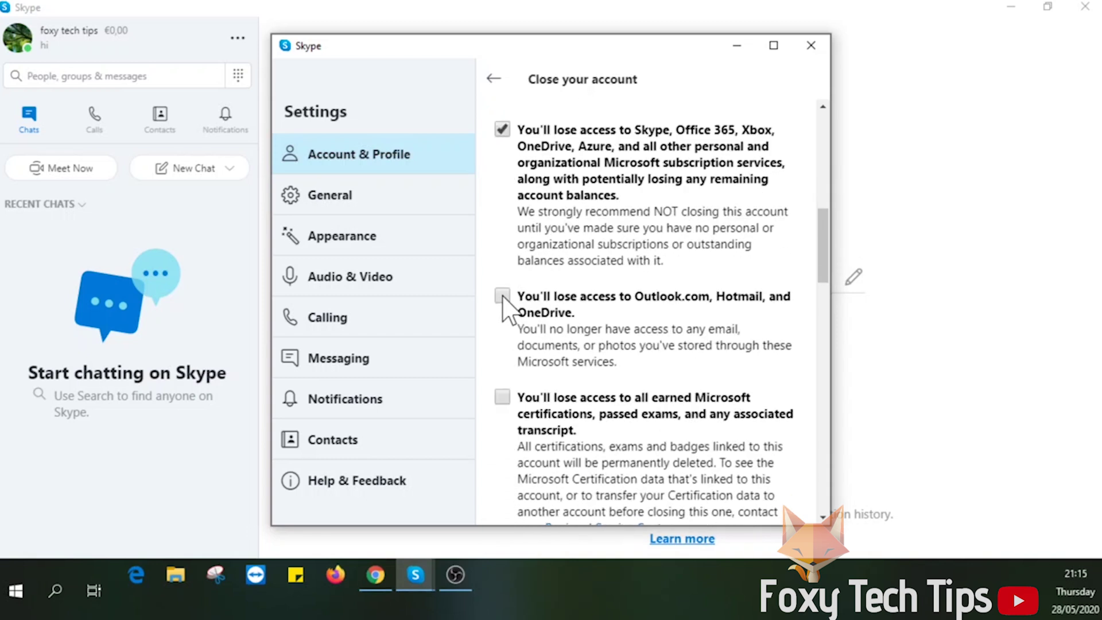
{"action": "left_click", "coordinate": [503, 295]}
{"action": "scroll", "coordinate": [499, 287], "scroll_direction": "down", "scroll_amount": 4}
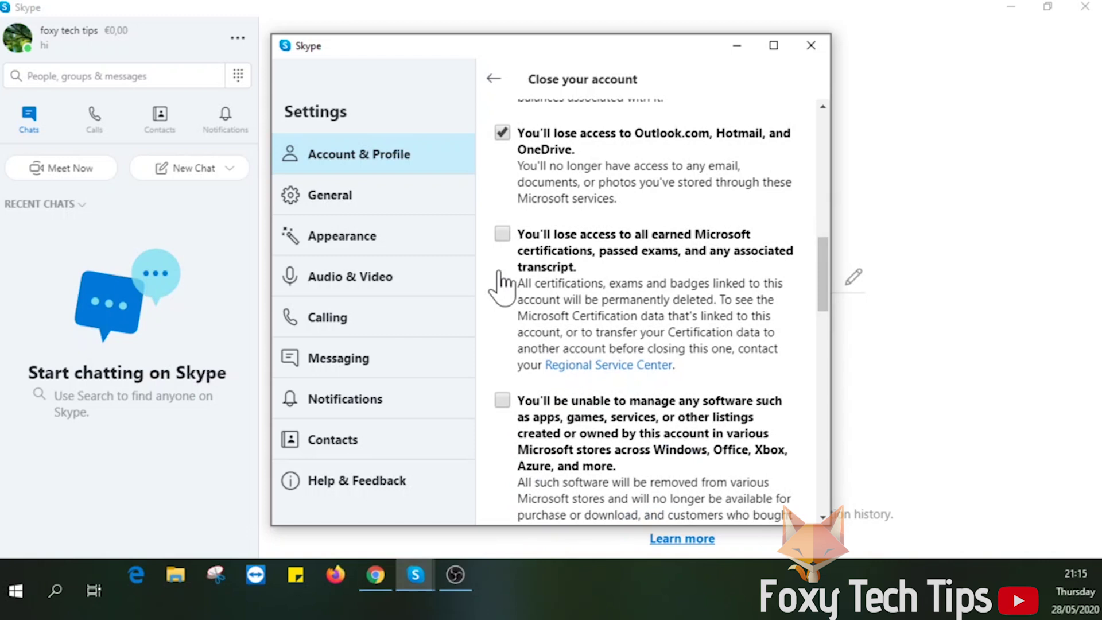
Acknowledge losing certifications, published software, games, music, device services, Reset Protection, and the 60-day period.
{"action": "left_click", "coordinate": [504, 235]}
{"action": "left_click", "coordinate": [503, 400]}
{"action": "scroll", "coordinate": [505, 352], "scroll_direction": "down", "scroll_amount": 5}
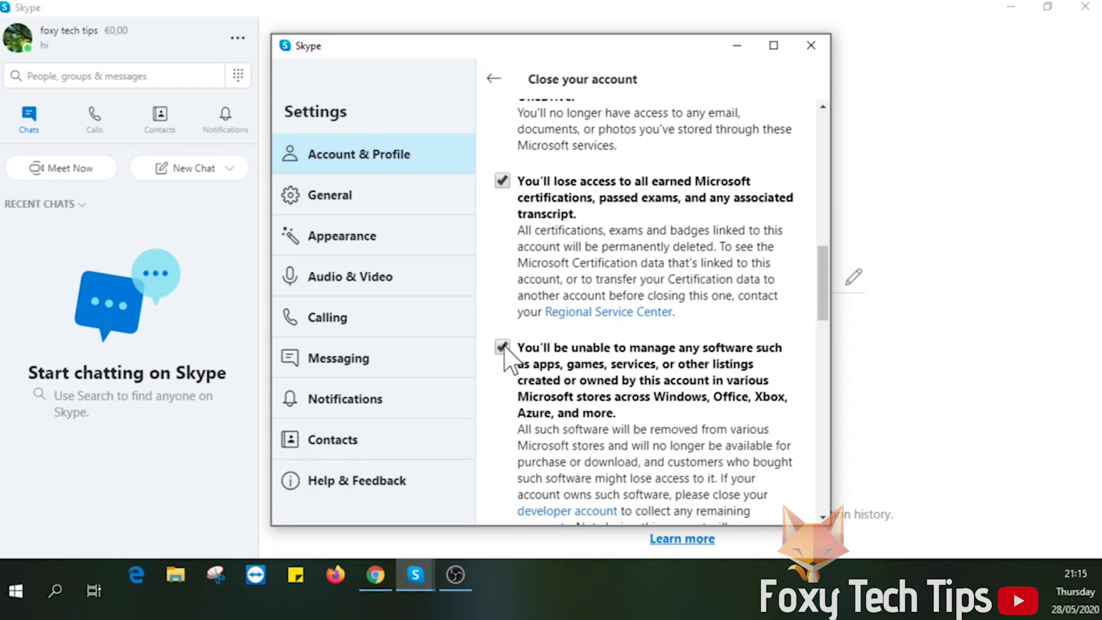
{"action": "left_click", "coordinate": [503, 320]}
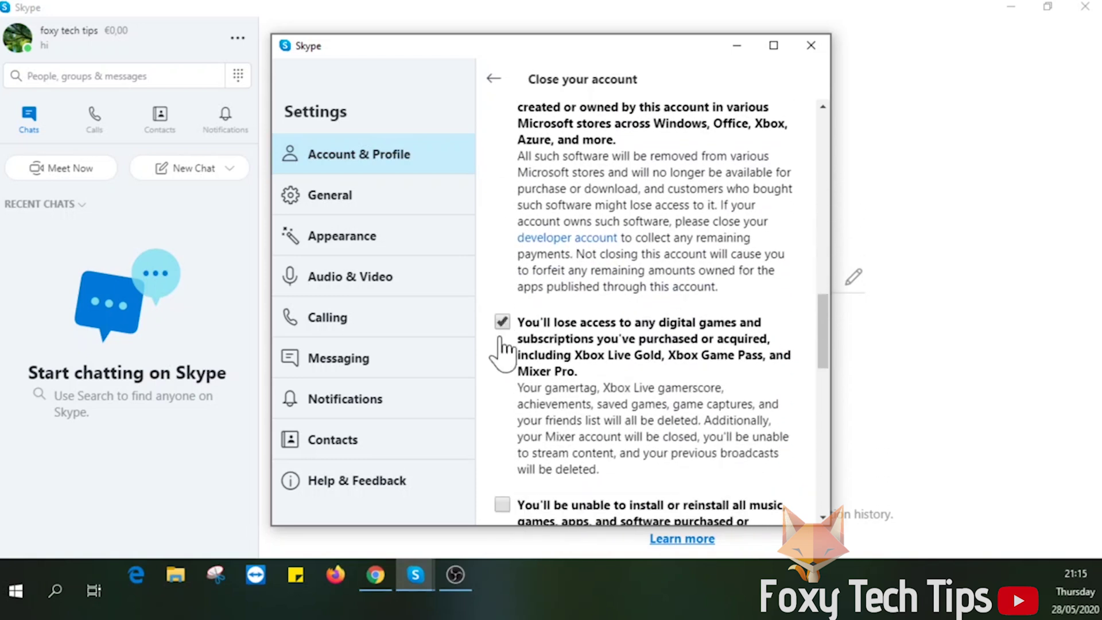
{"action": "scroll", "coordinate": [504, 350], "scroll_direction": "down", "scroll_amount": 3}
{"action": "left_click", "coordinate": [502, 342]}
{"action": "scroll", "coordinate": [504, 344], "scroll_direction": "down", "scroll_amount": 3}
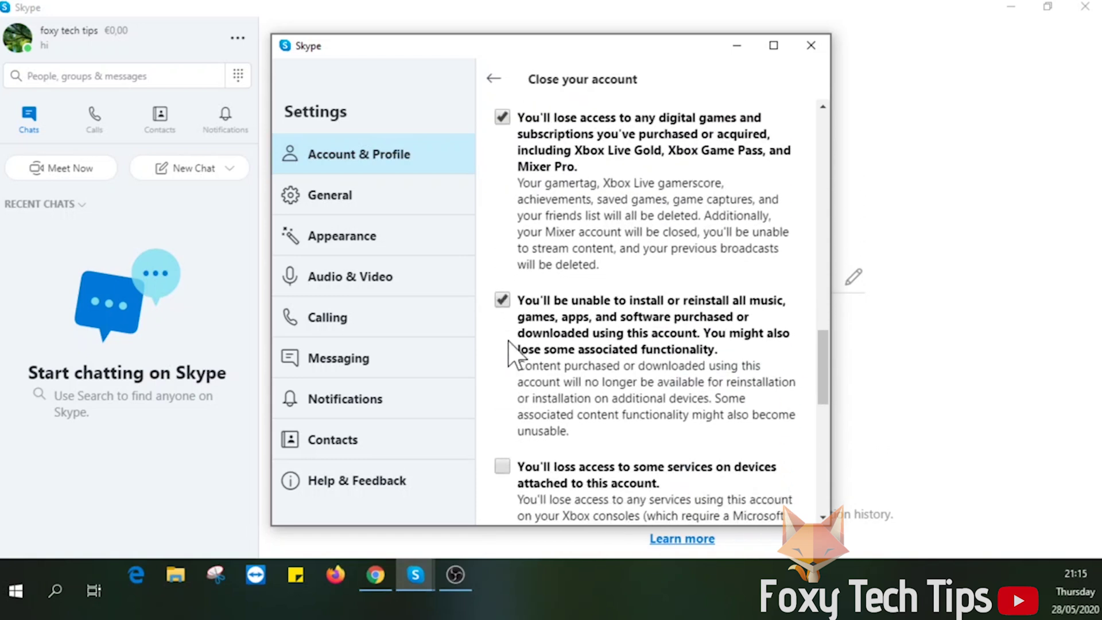
{"action": "left_click", "coordinate": [502, 345]}
{"action": "scroll", "coordinate": [503, 353], "scroll_direction": "down", "scroll_amount": 4}
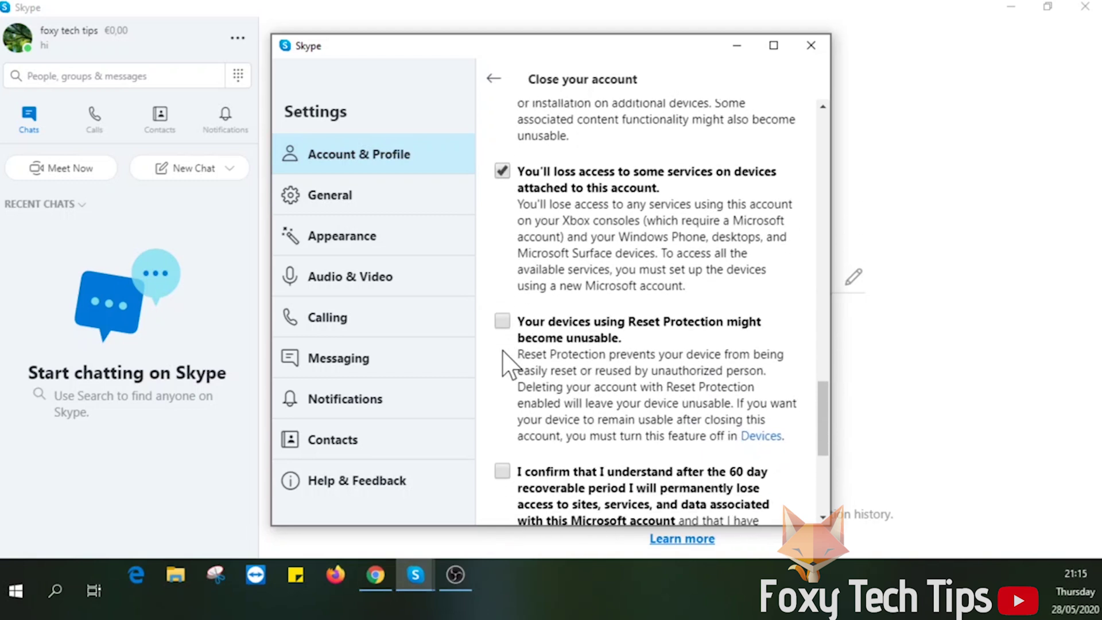
{"action": "left_click", "coordinate": [502, 251]}
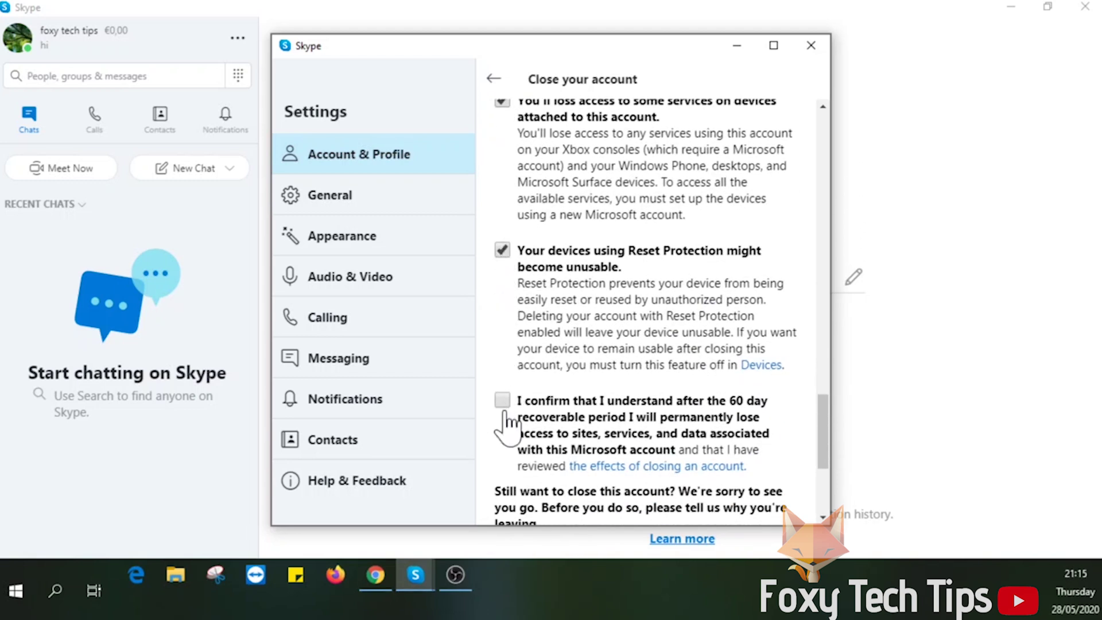
{"action": "left_click", "coordinate": [502, 400]}
{"action": "scroll", "coordinate": [516, 344], "scroll_direction": "down", "scroll_amount": 3}
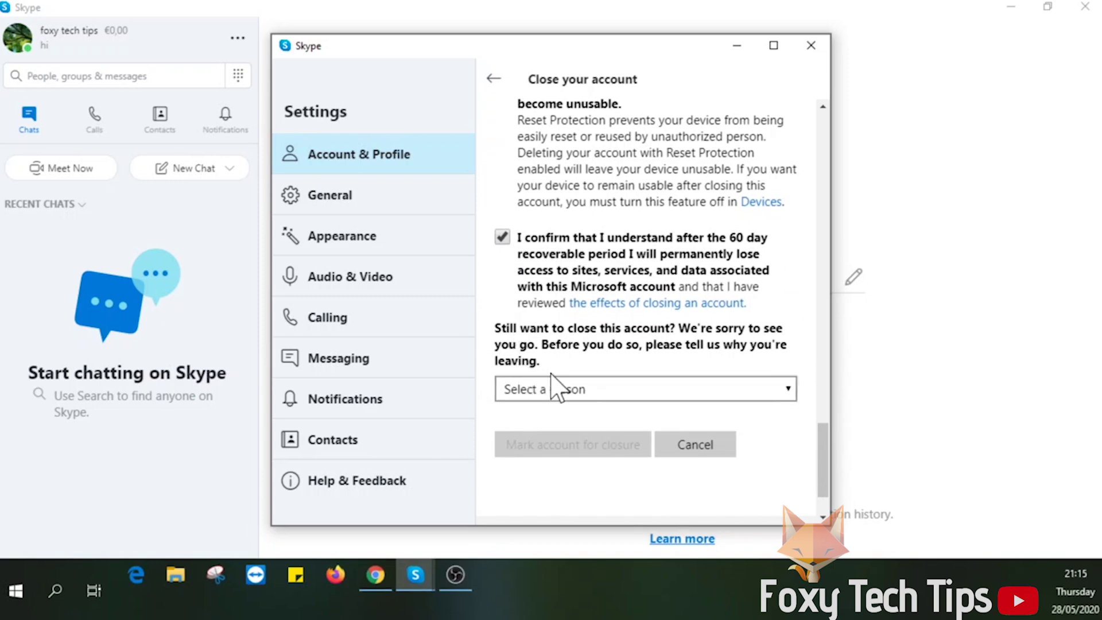
Pick 'I no longer want any Microsoft account' as the reason, mark for closure, and finish with Done.
{"action": "left_click", "coordinate": [570, 394]}
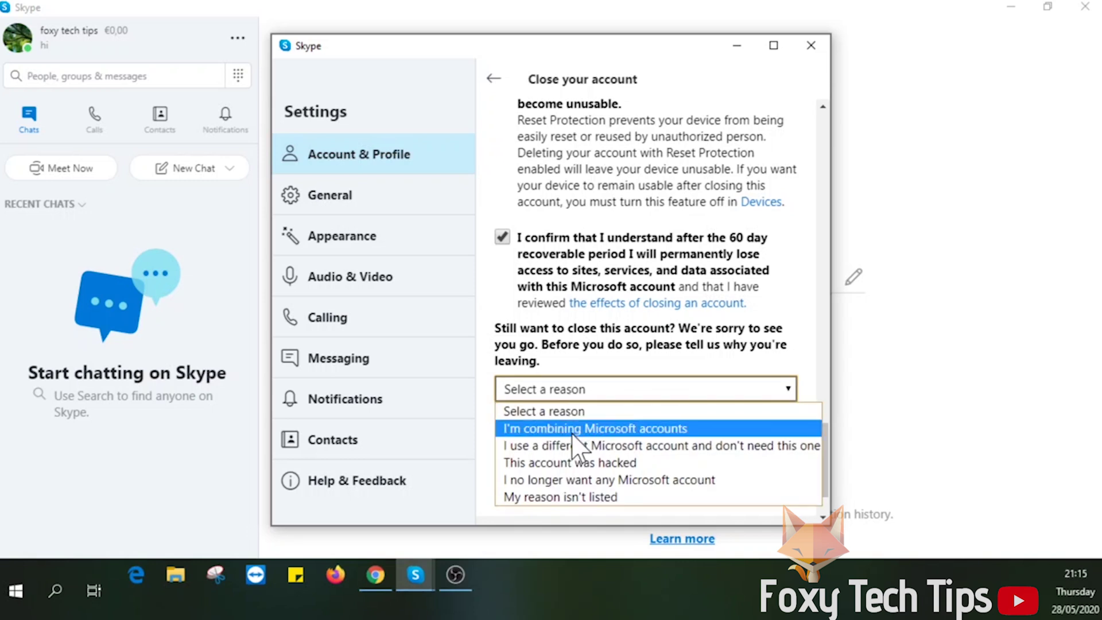
{"action": "left_click", "coordinate": [610, 482]}
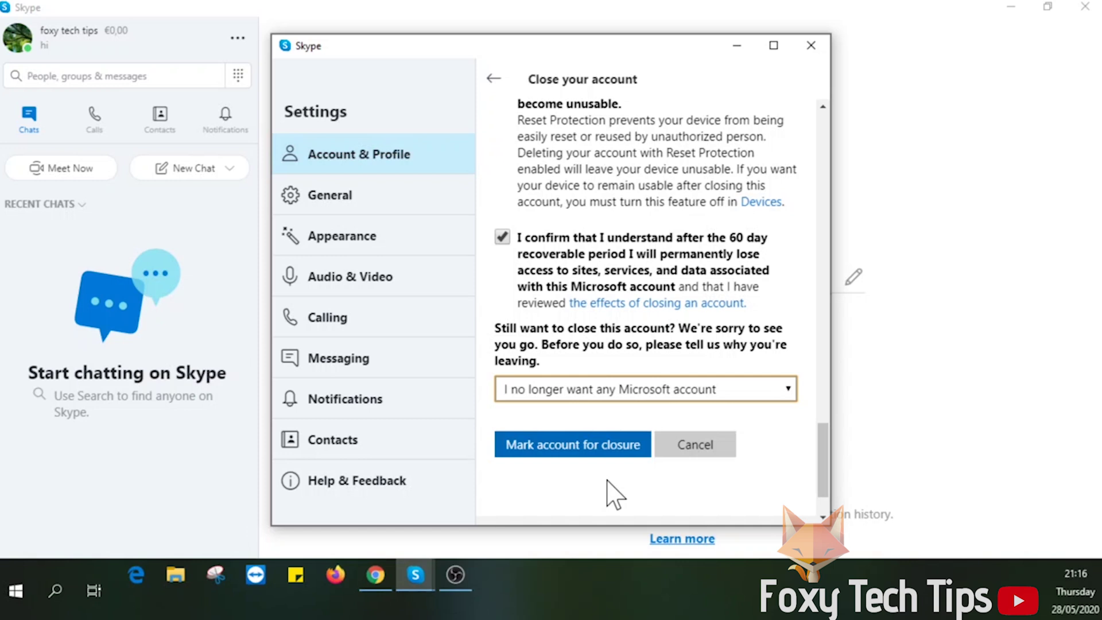
{"action": "left_click", "coordinate": [575, 447]}
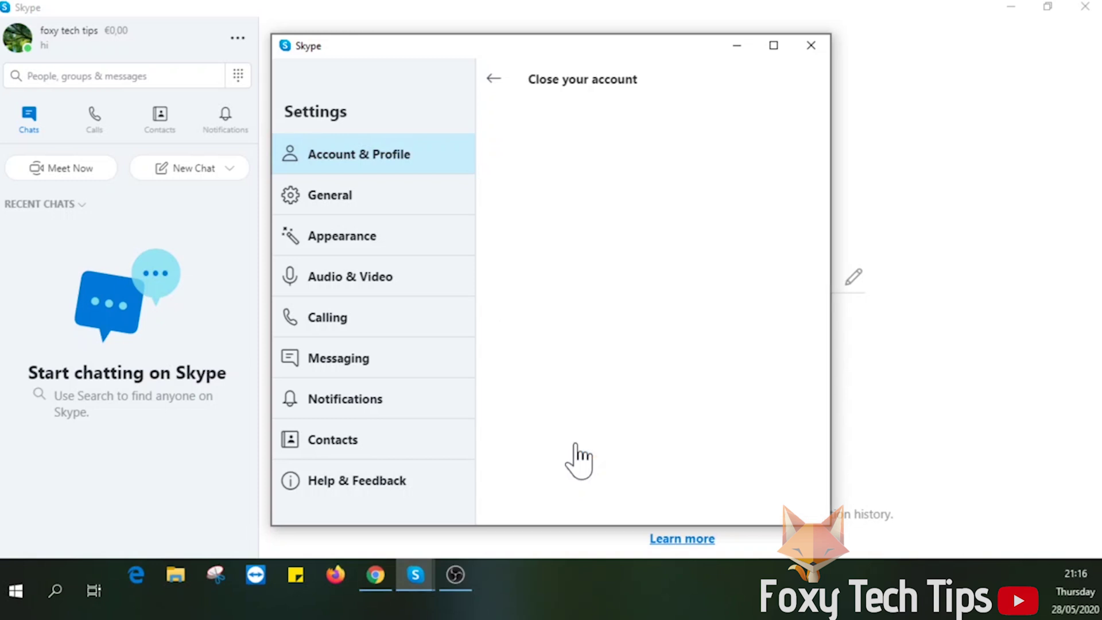
{"action": "left_click", "coordinate": [575, 450]}
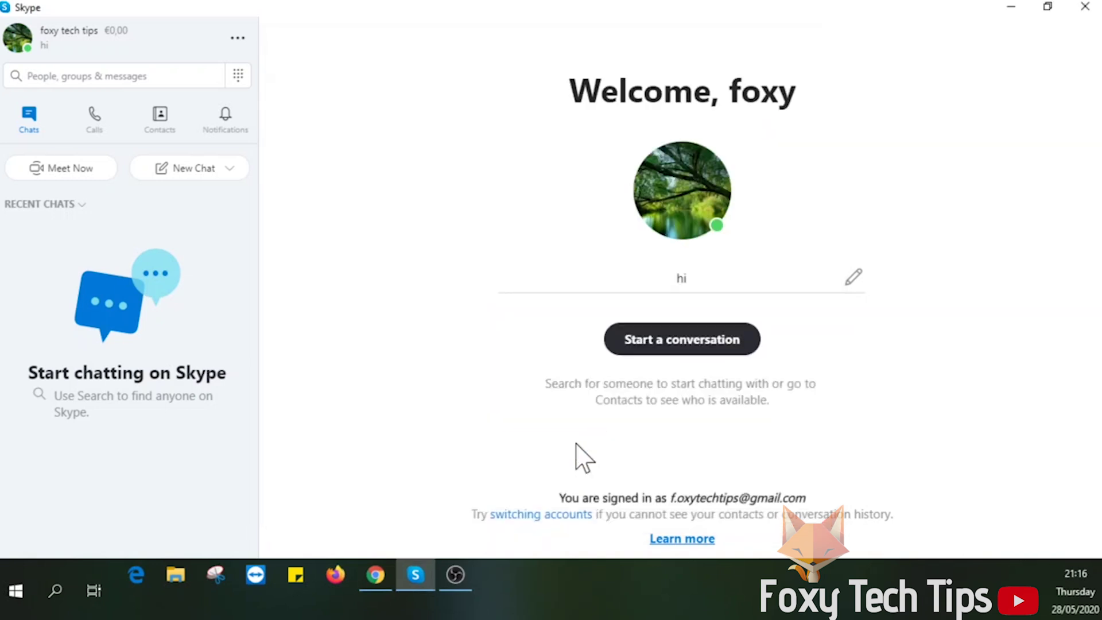